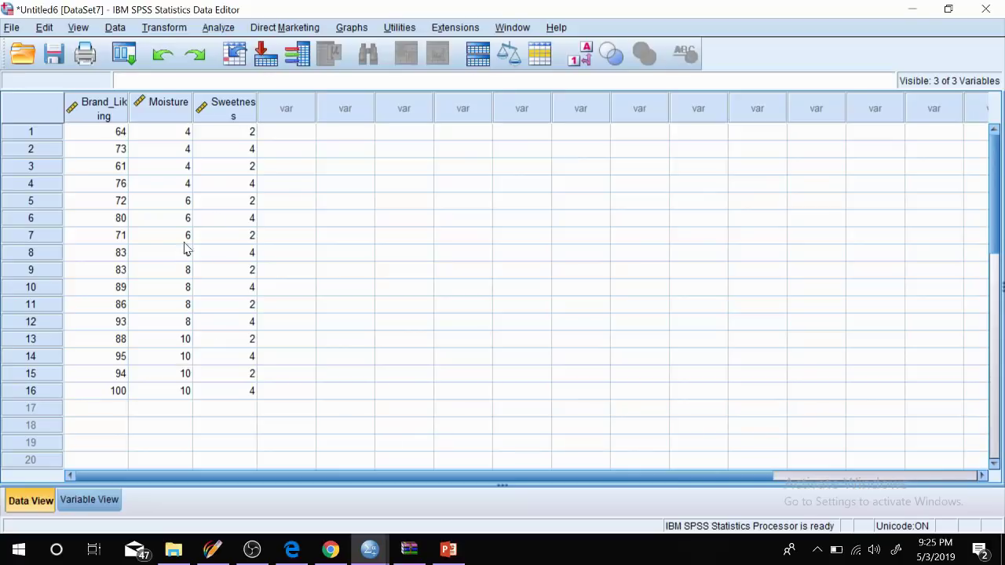
Step: Create a new, empty output document for the results of the Brand_Liking, Moisture and Sweetness dataset
left_click(351, 28)
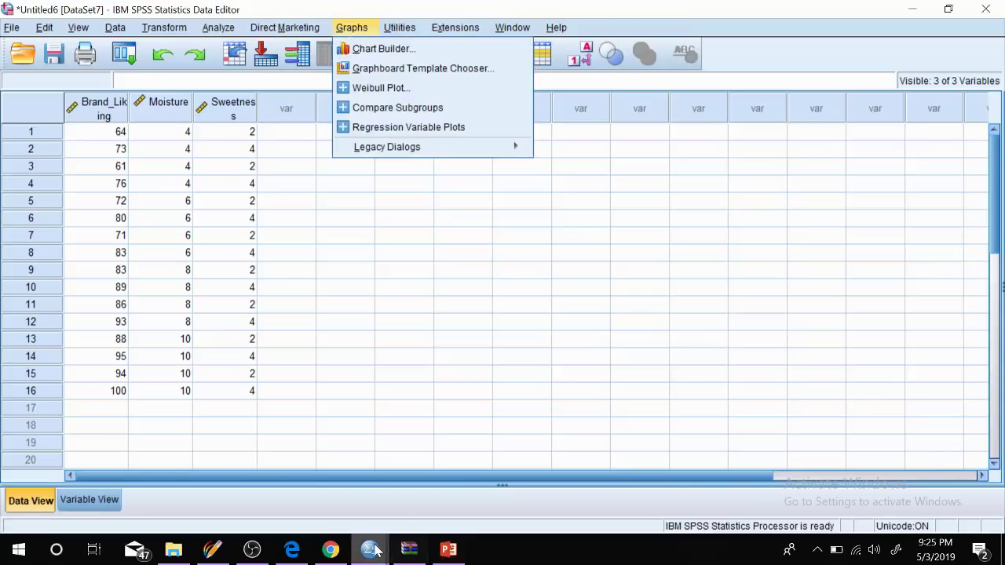
mouse_move(373, 552)
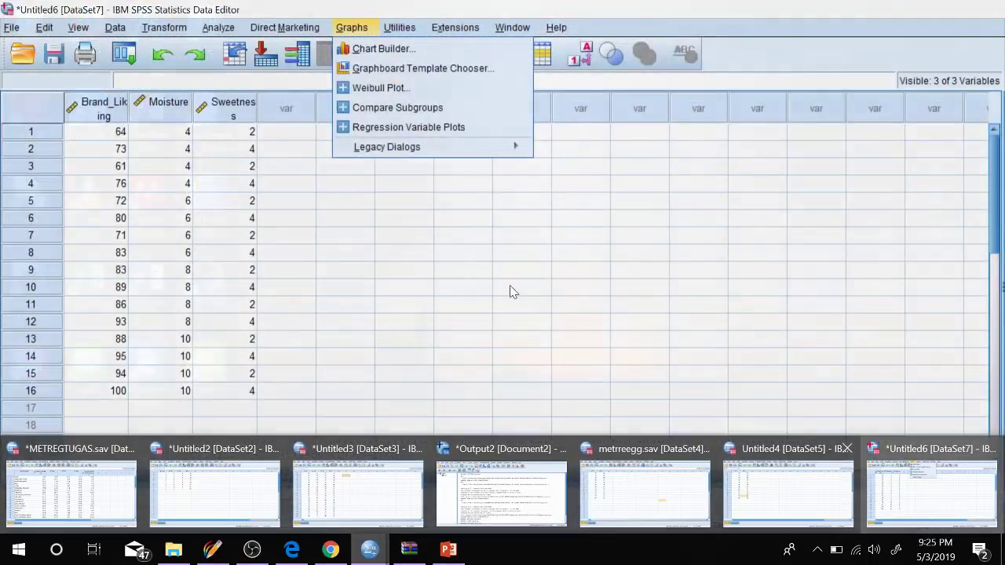
left_click(511, 290)
left_click(12, 28)
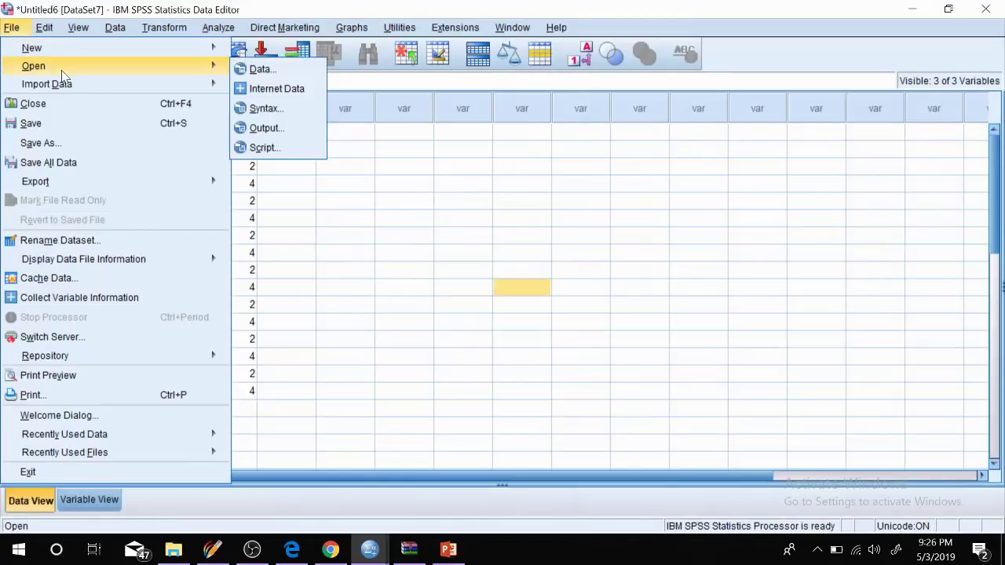
mouse_move(122, 50)
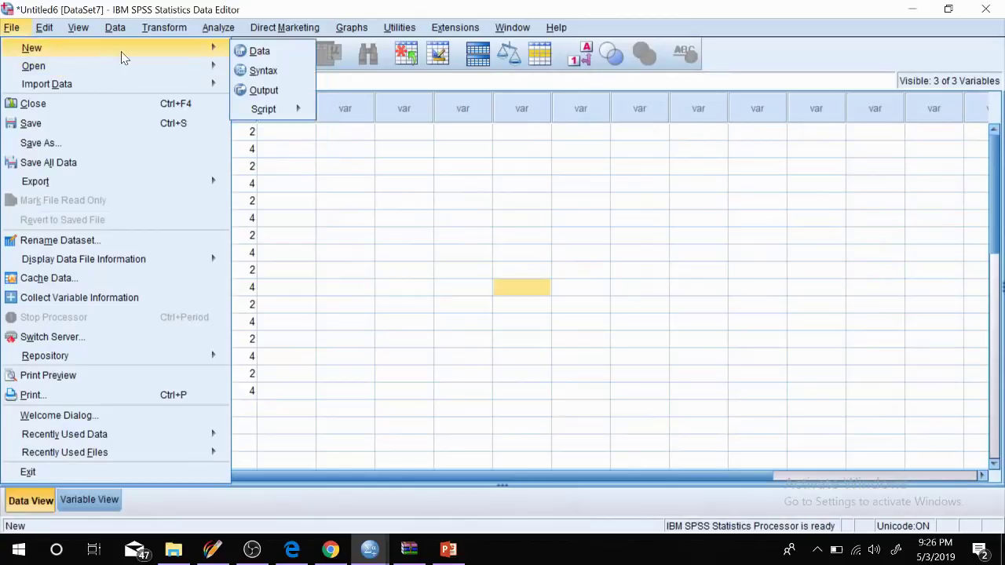
left_click(259, 89)
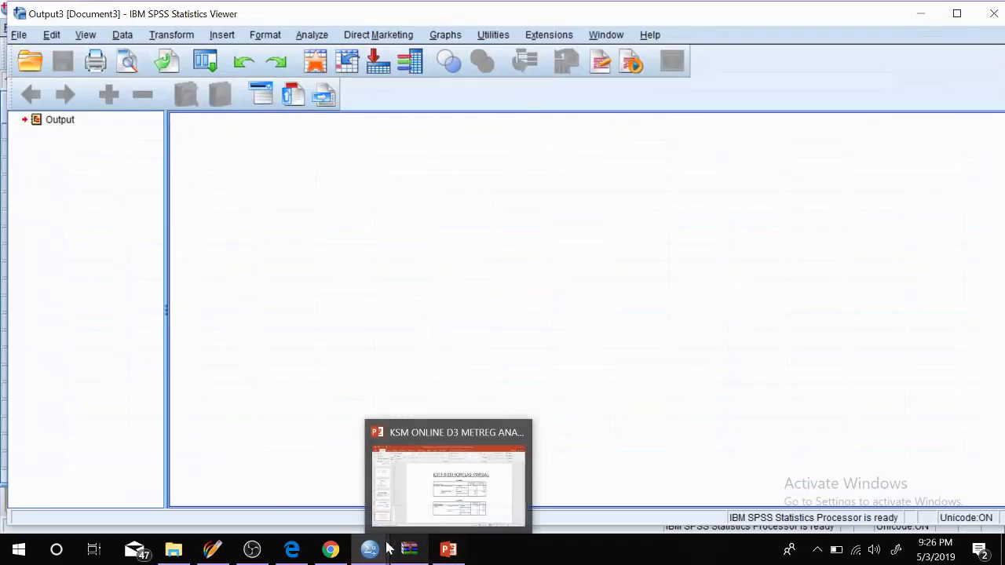
Step: Return to the Untitled6 dataset and start defining a matrix scatterplot
mouse_move(380, 548)
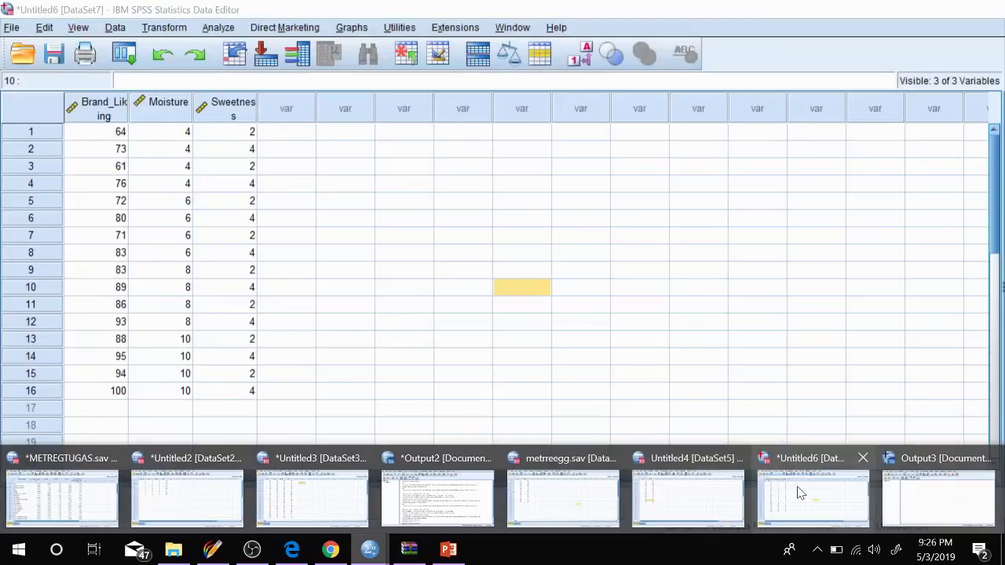
left_click(797, 489)
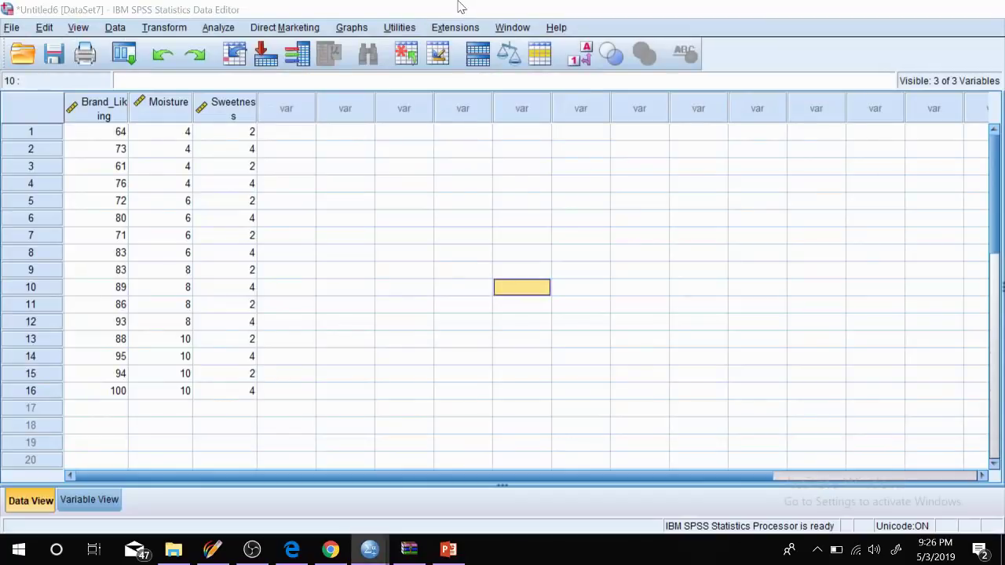
left_click(346, 31)
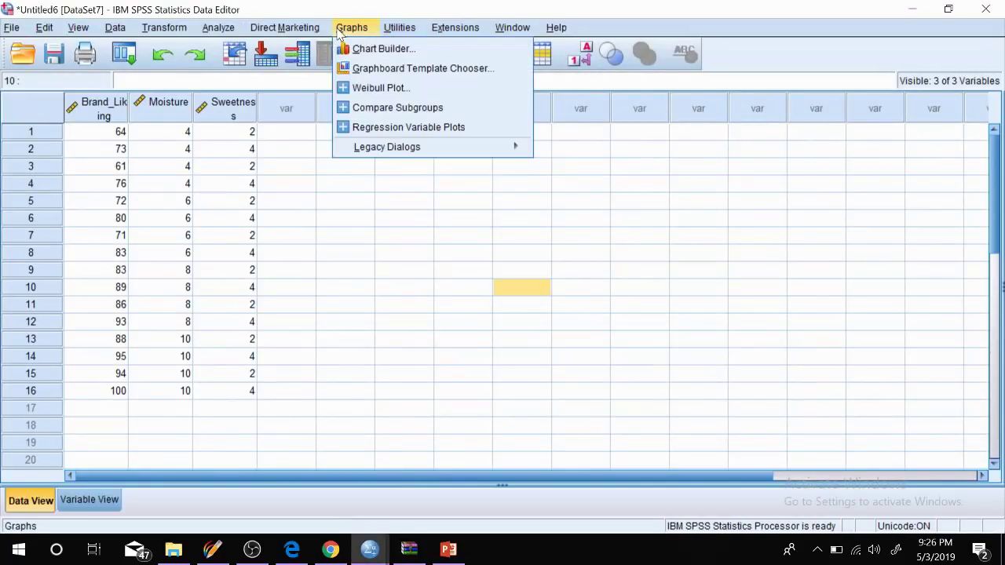
mouse_move(472, 152)
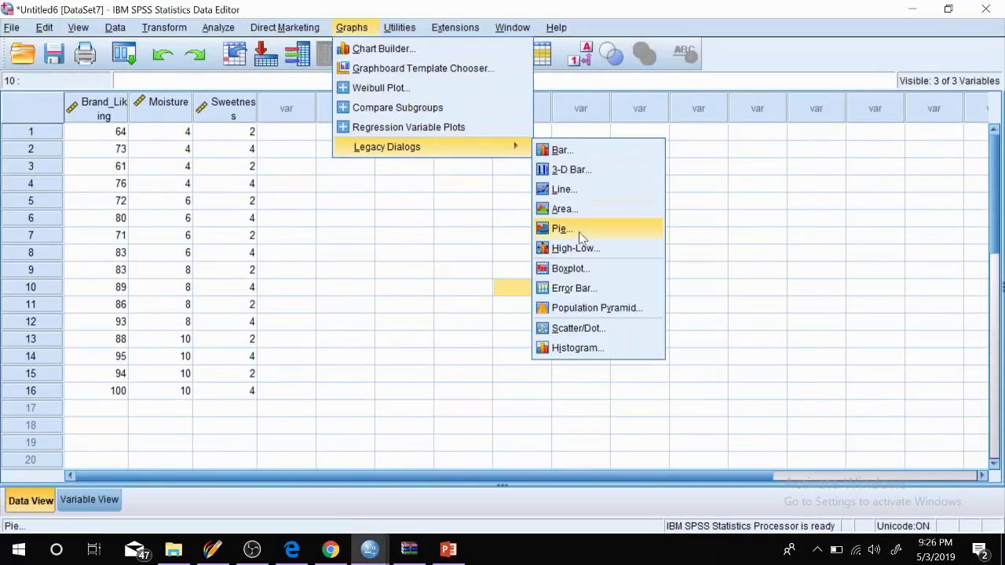
left_click(591, 329)
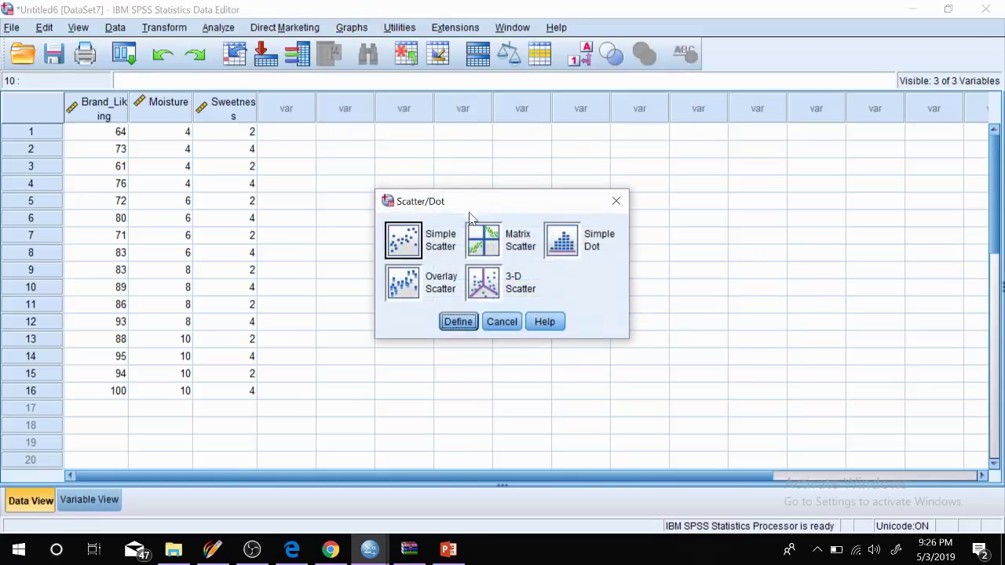
left_click(483, 253)
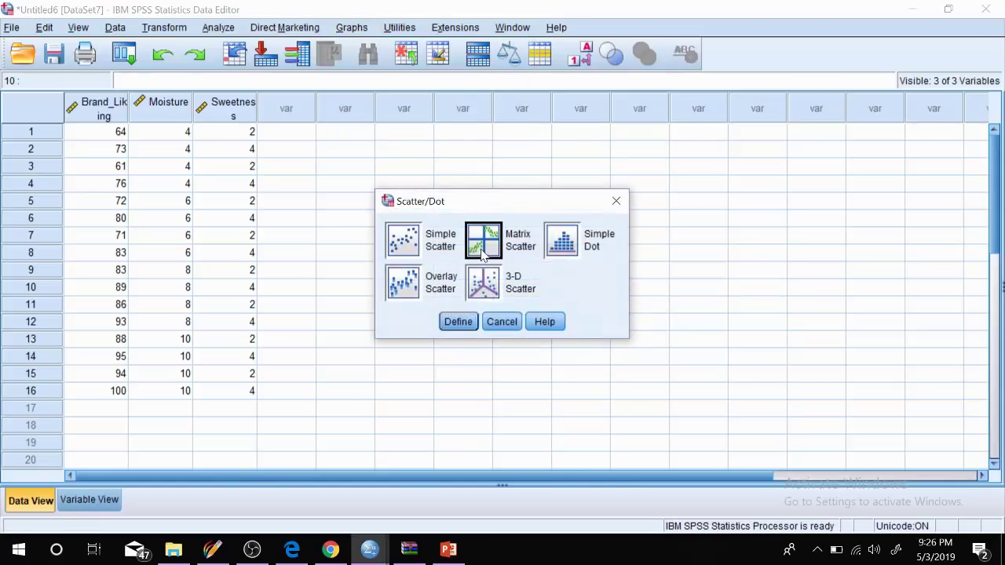
left_click(459, 322)
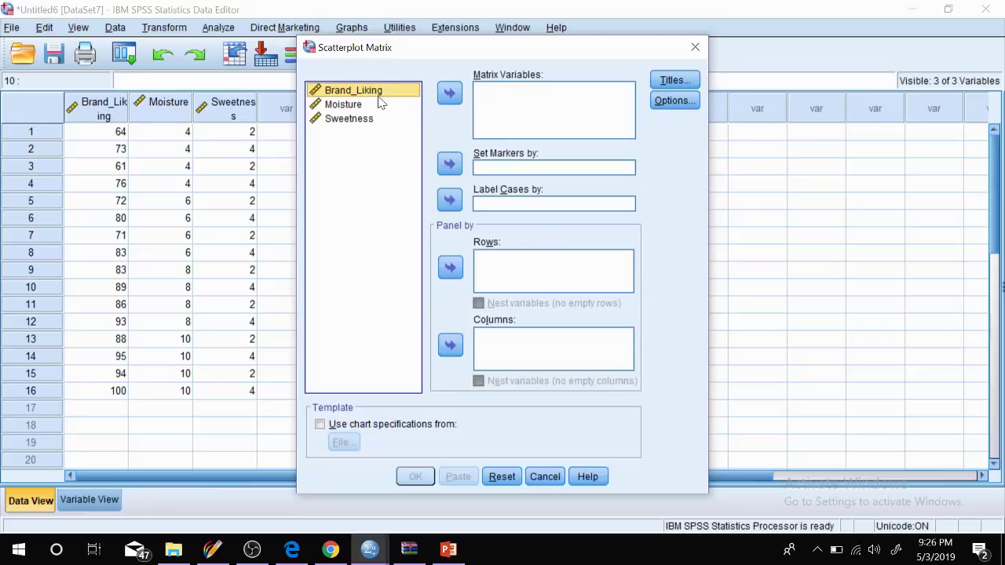
Step: Use Brand_Liking, Moisture and Sweetness as the matrix variables and generate the scatterplot matrix
left_click(446, 97)
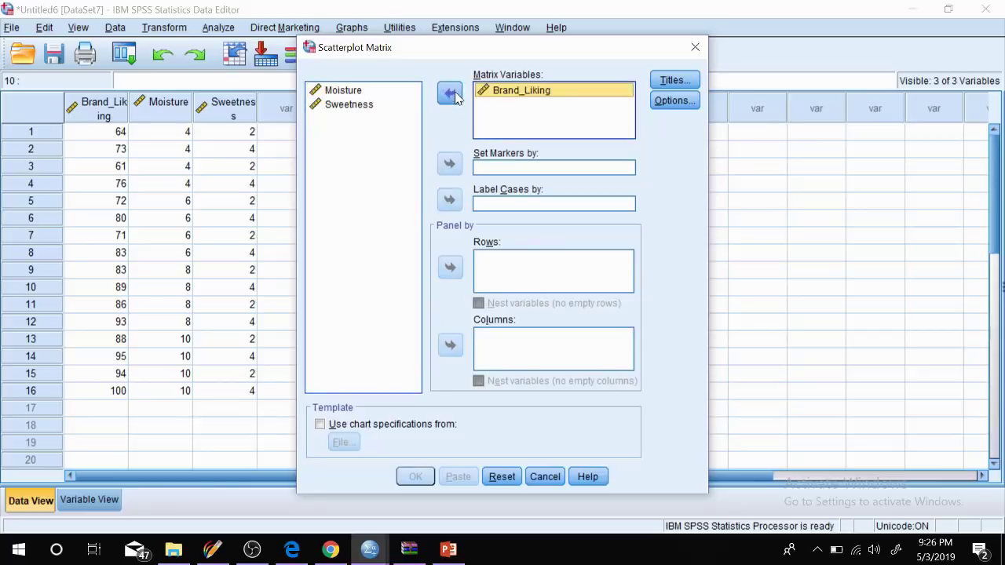
left_click(360, 92)
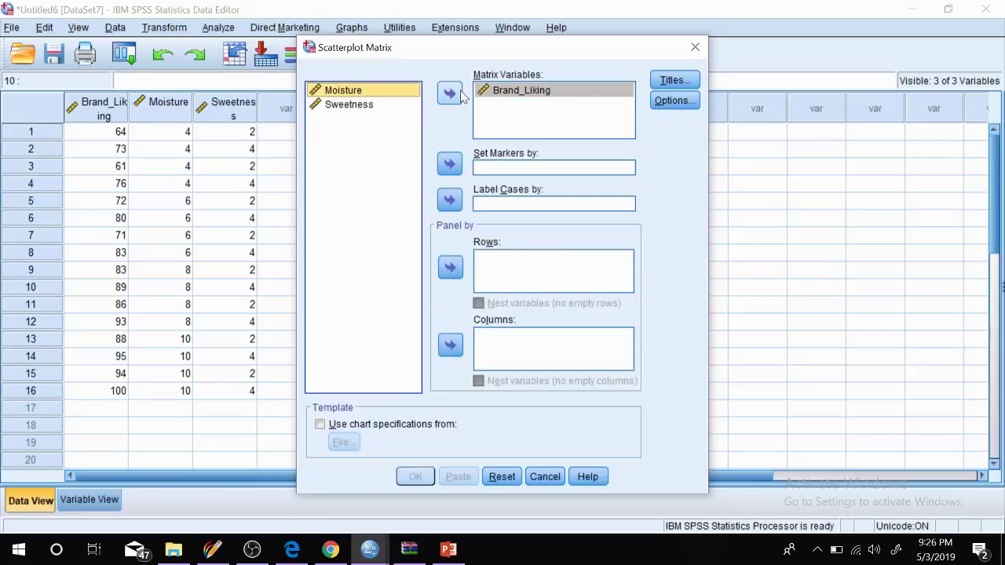
left_click(449, 93)
left_click(369, 95)
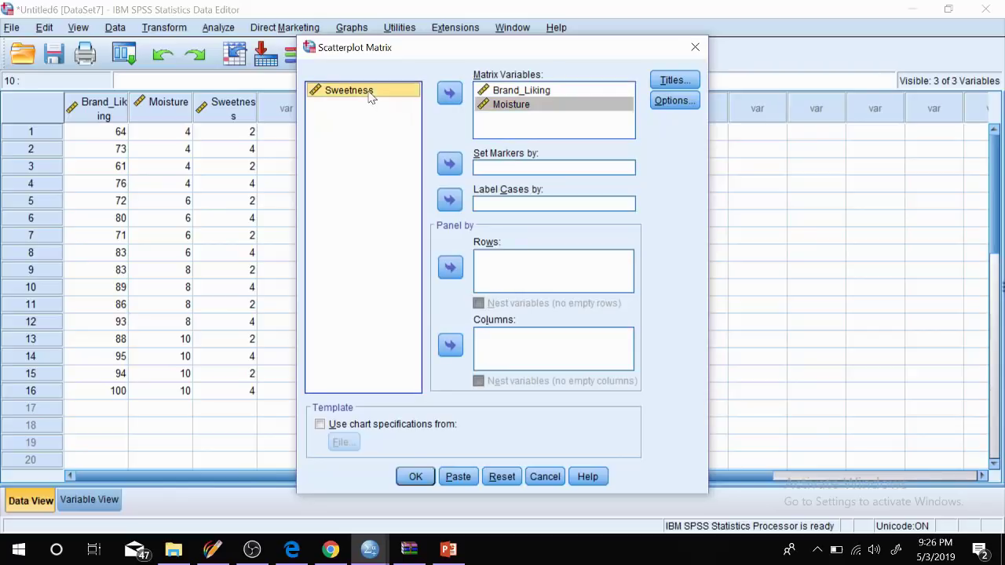
left_click(447, 95)
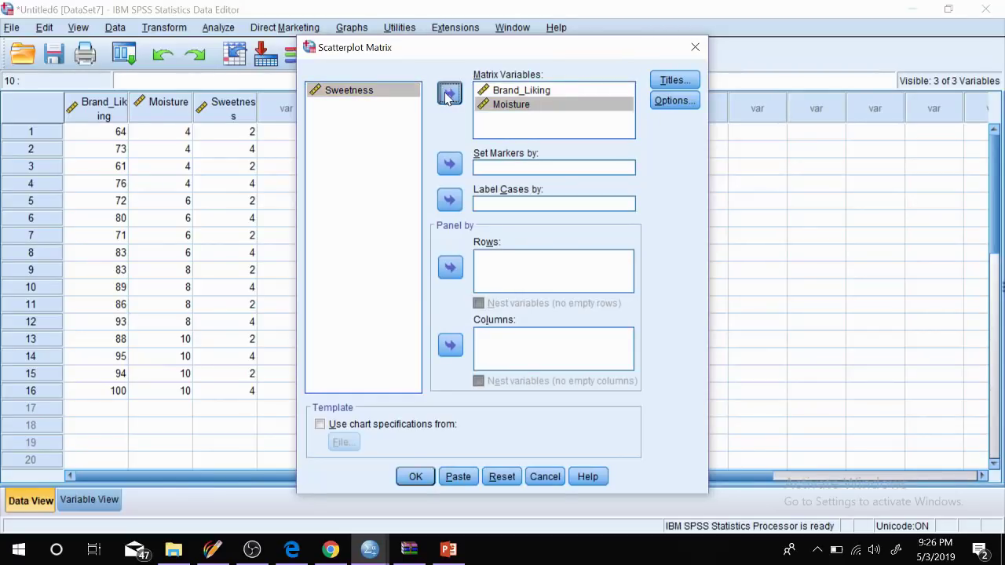
left_click(411, 477)
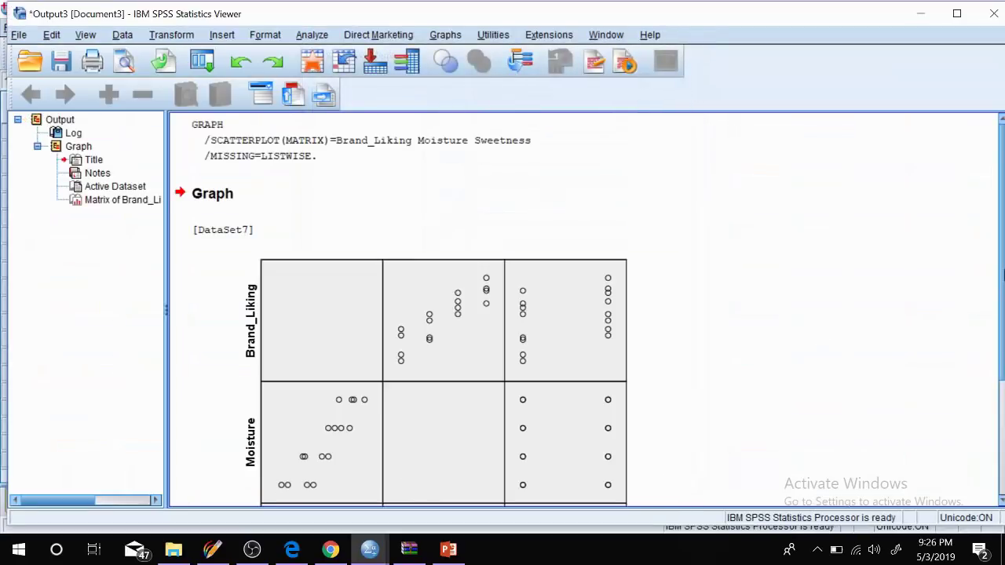
left_click_drag(1002, 275, 1003, 364)
left_click(503, 253)
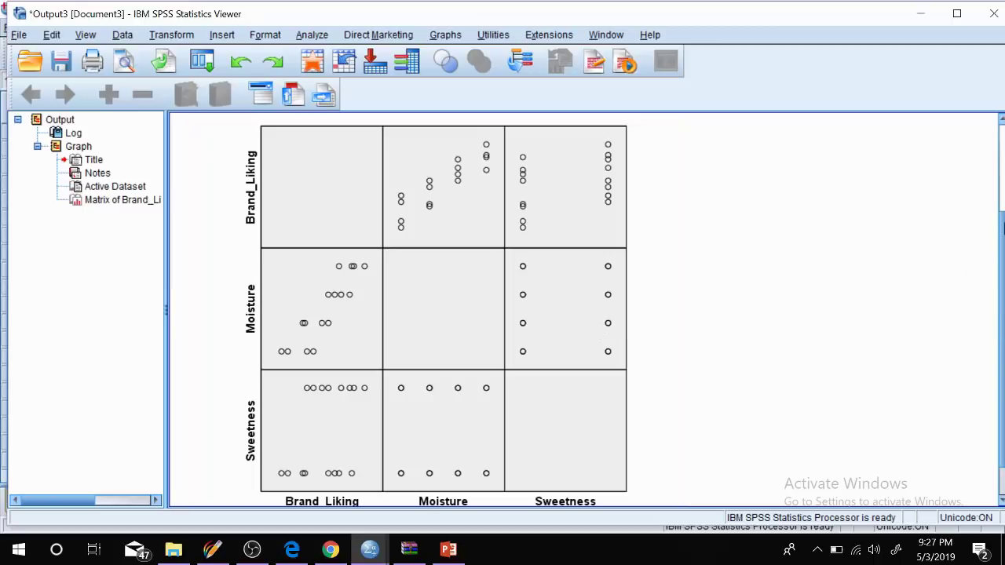
Step: Start a bivariate correlation analysis and add Moisture to its variables
left_click(315, 35)
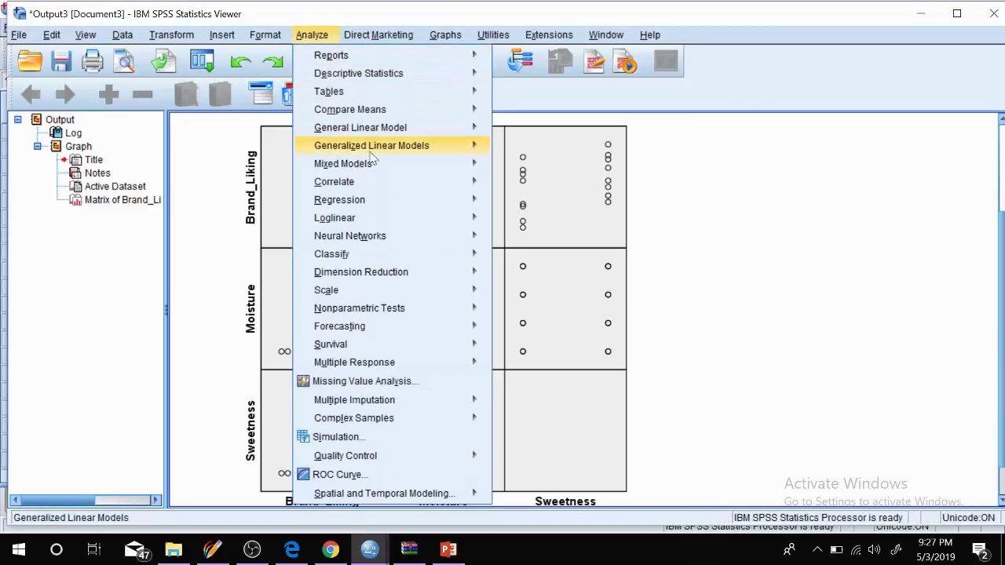
mouse_move(333, 57)
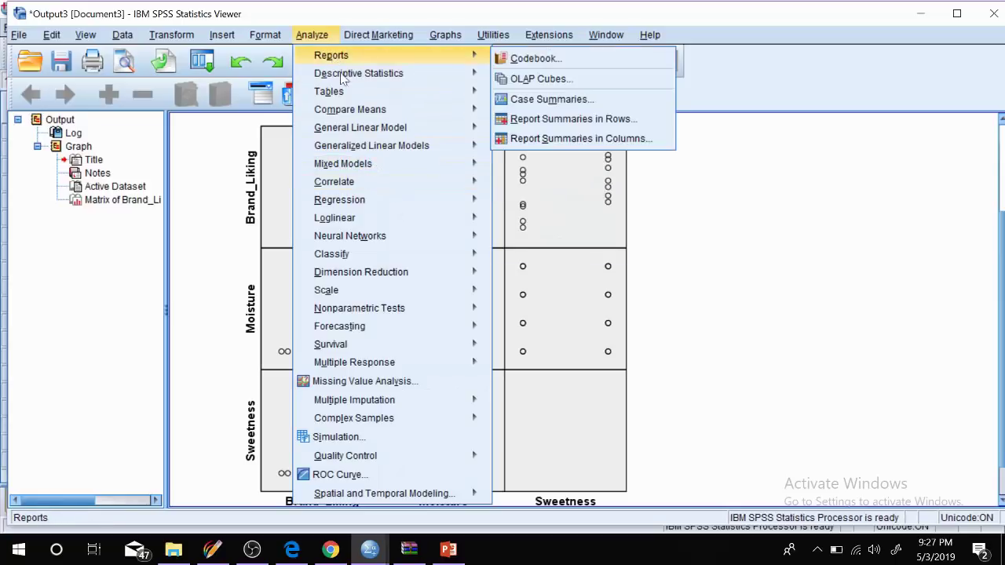
mouse_move(370, 182)
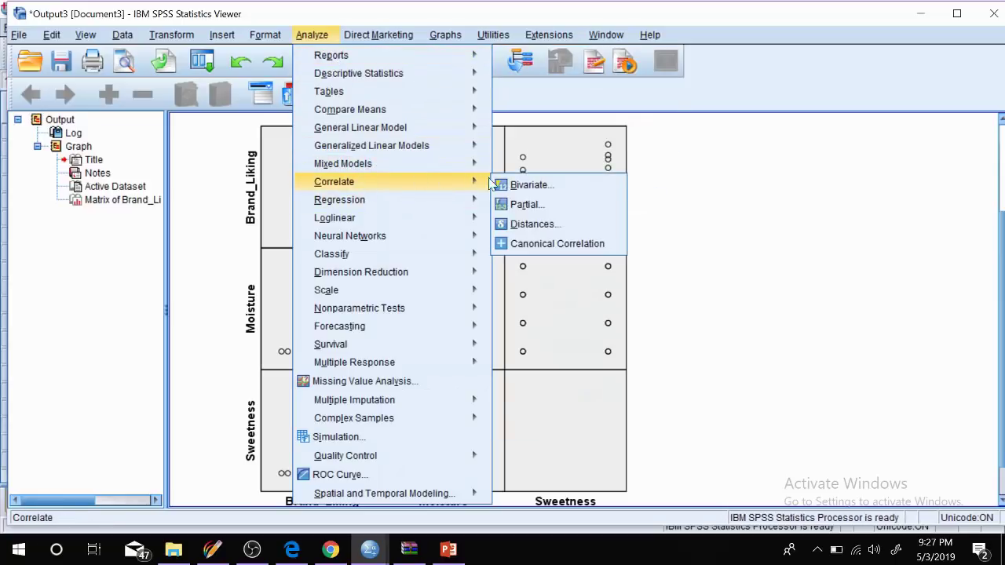
left_click(525, 184)
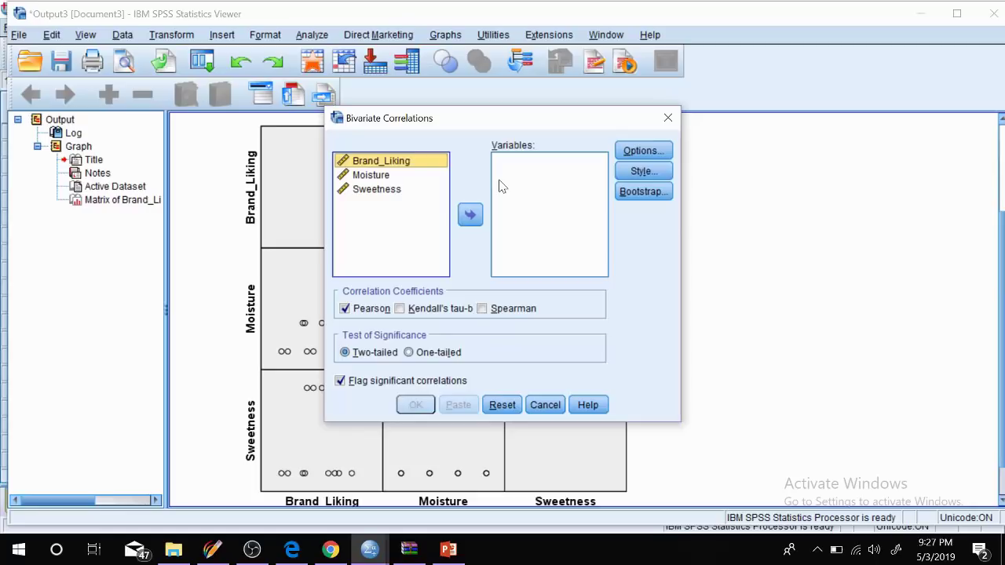
right_click(385, 176)
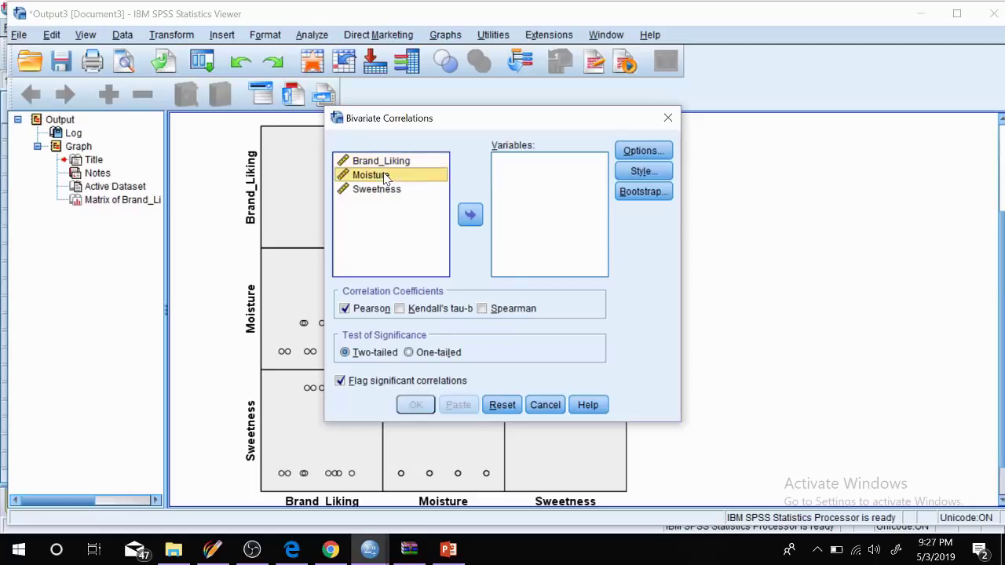
left_click(385, 176)
left_click(471, 215)
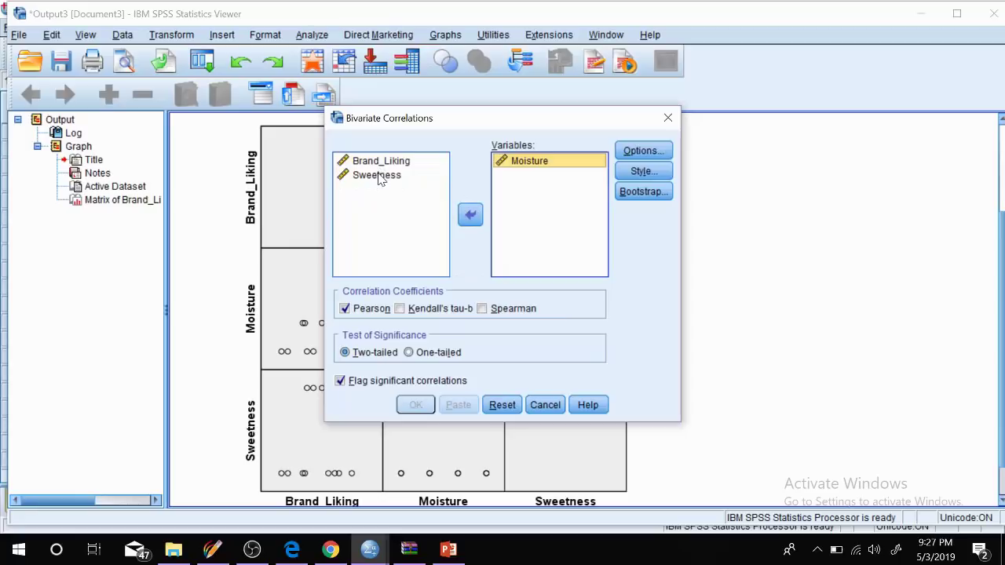
Step: Add Sweetness to the correlation variables and run the analysis with two-tailed Pearson coefficients
right_click(378, 179)
left_click(567, 203)
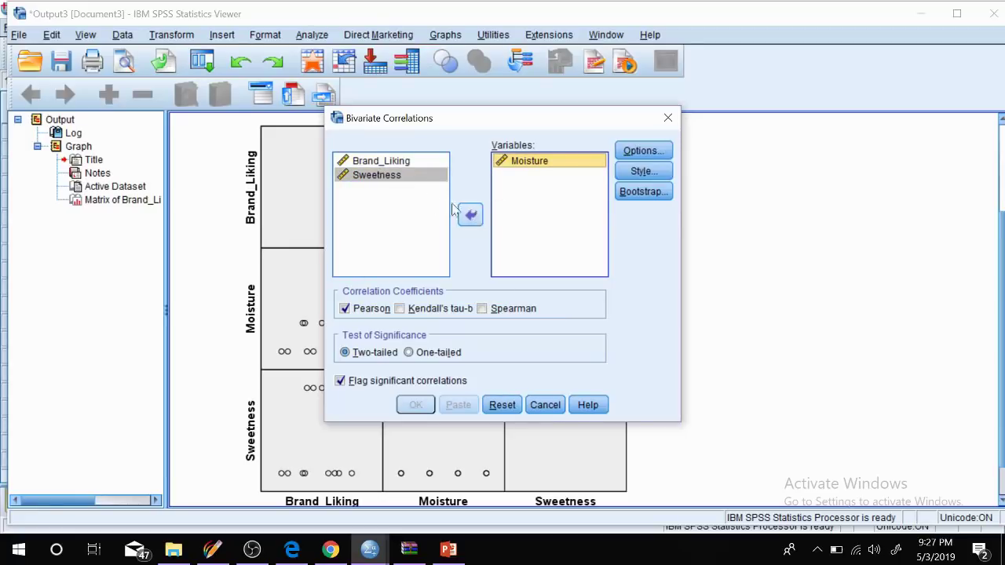
left_click(397, 178)
left_click(470, 216)
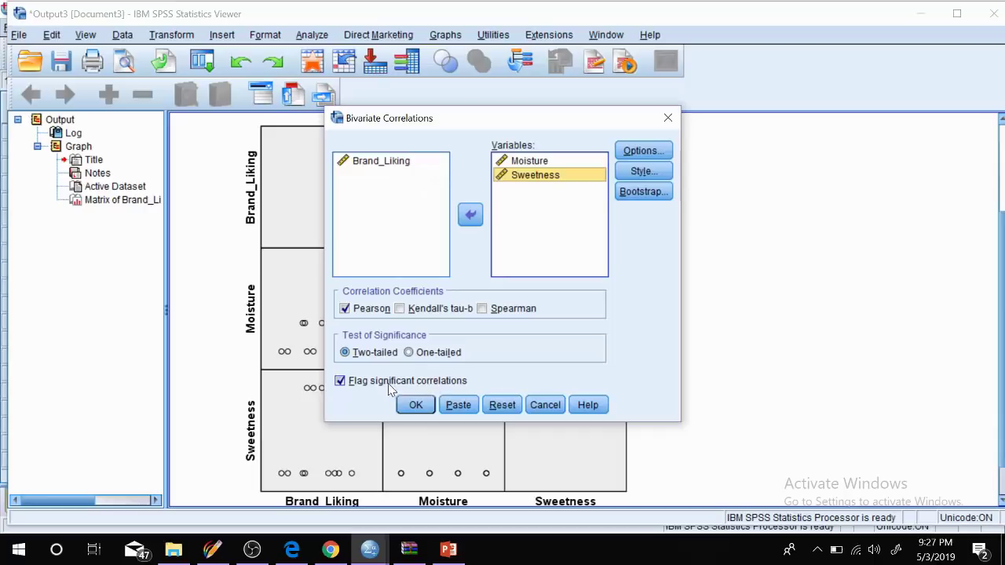
left_click(420, 405)
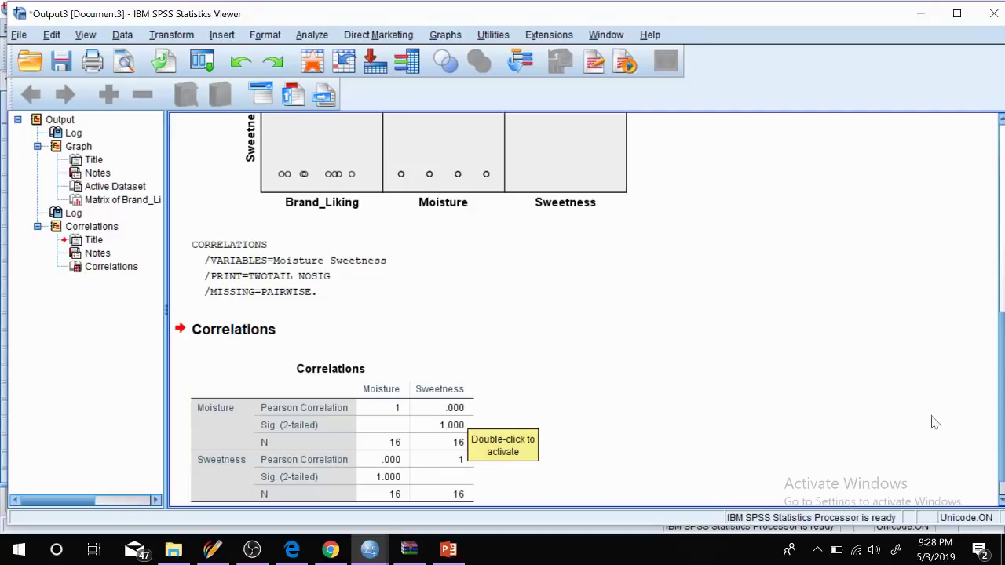
scroll(1002, 487, "down", 1)
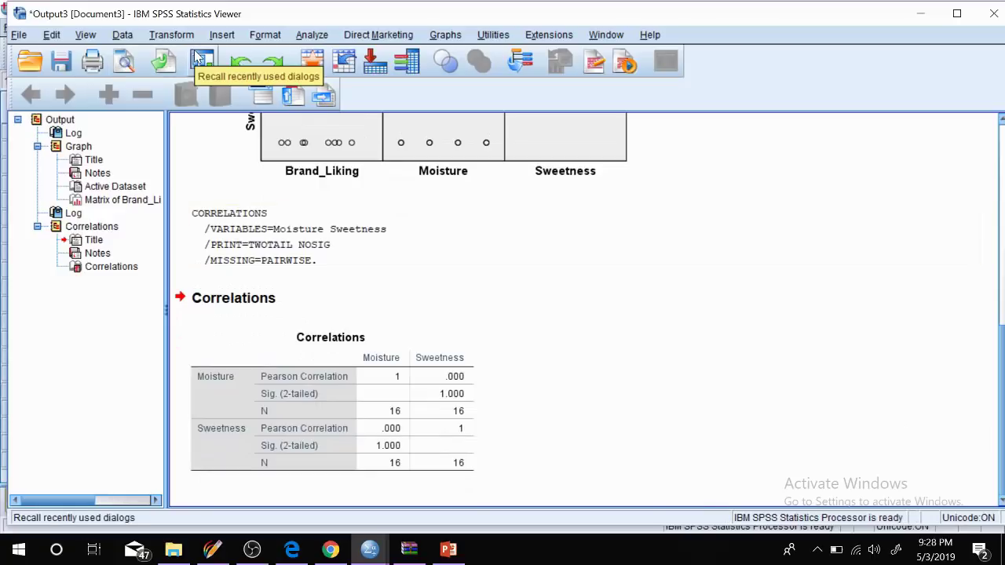
Step: Set up a linear regression with Brand_Liking as the dependent variable and Moisture and Sweetness as the independent variables
left_click(314, 36)
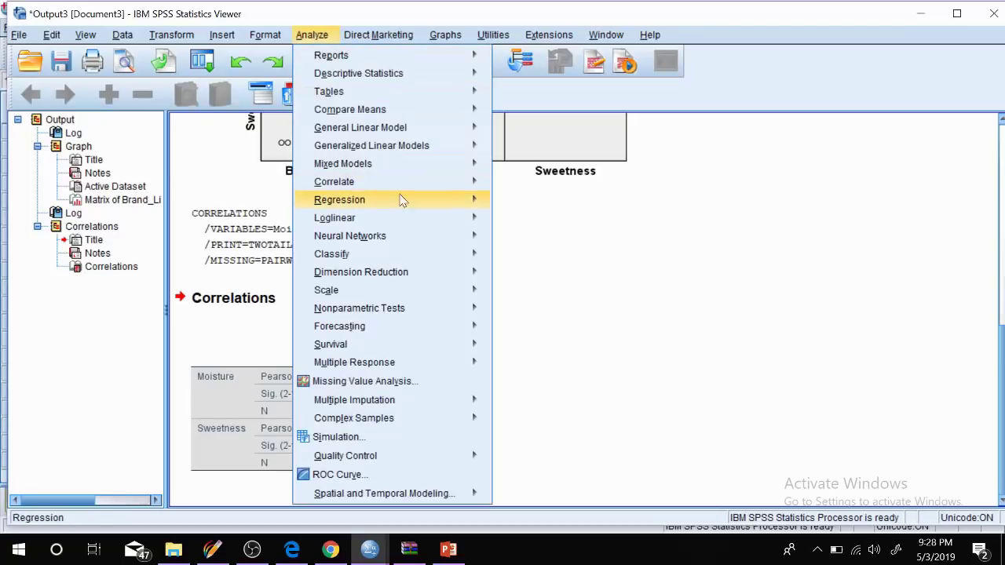
mouse_move(379, 181)
mouse_move(373, 202)
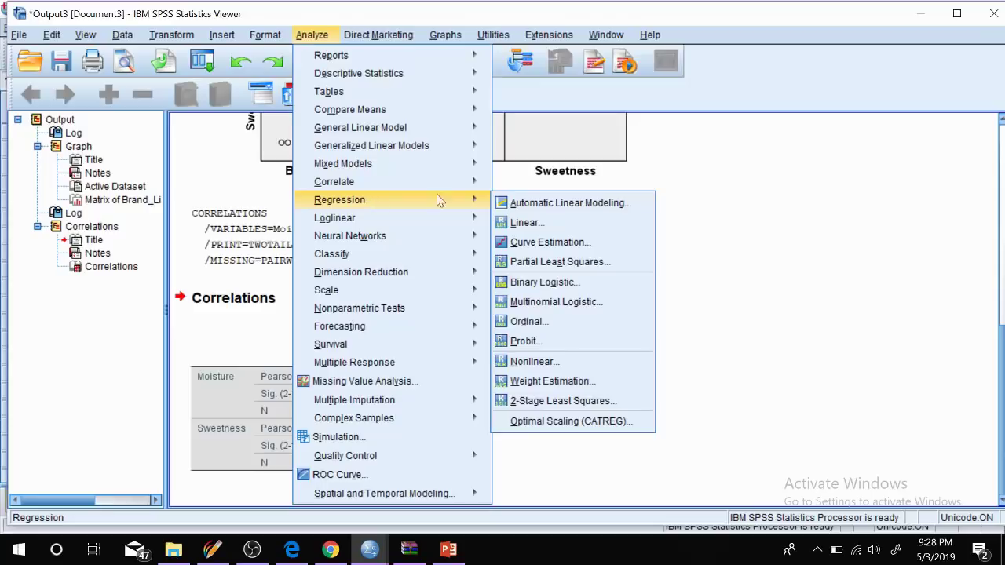
left_click(521, 224)
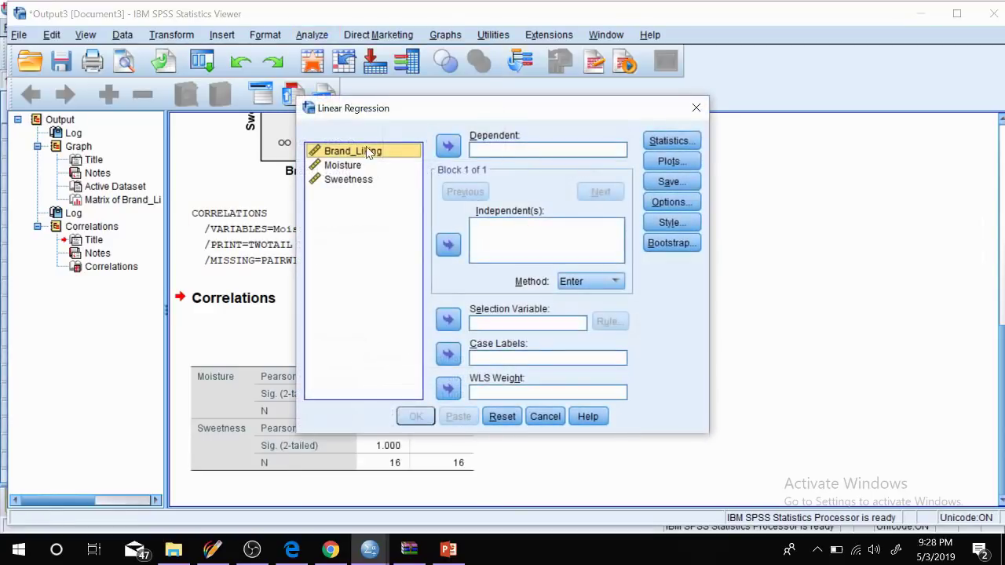
left_click(448, 146)
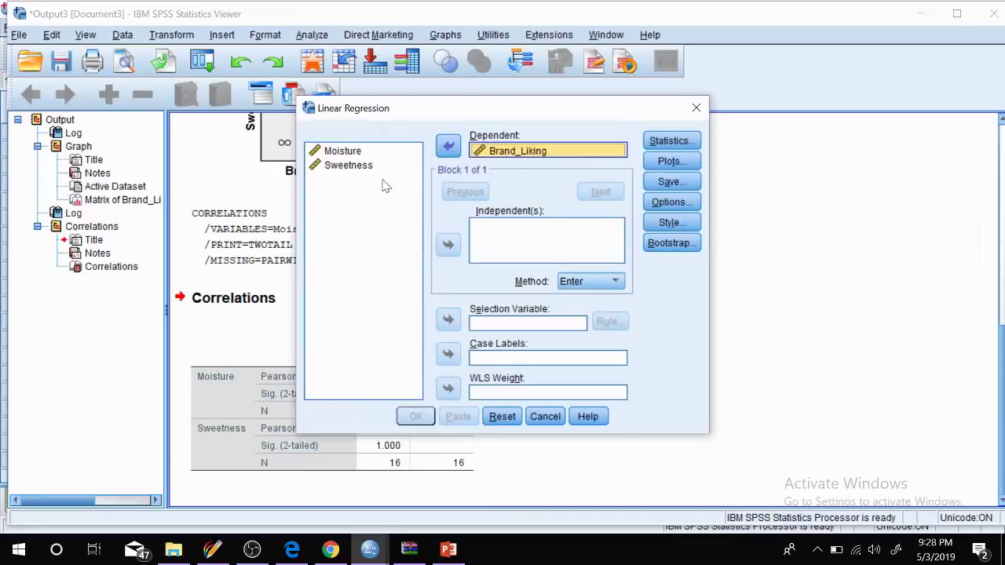
left_click(355, 153)
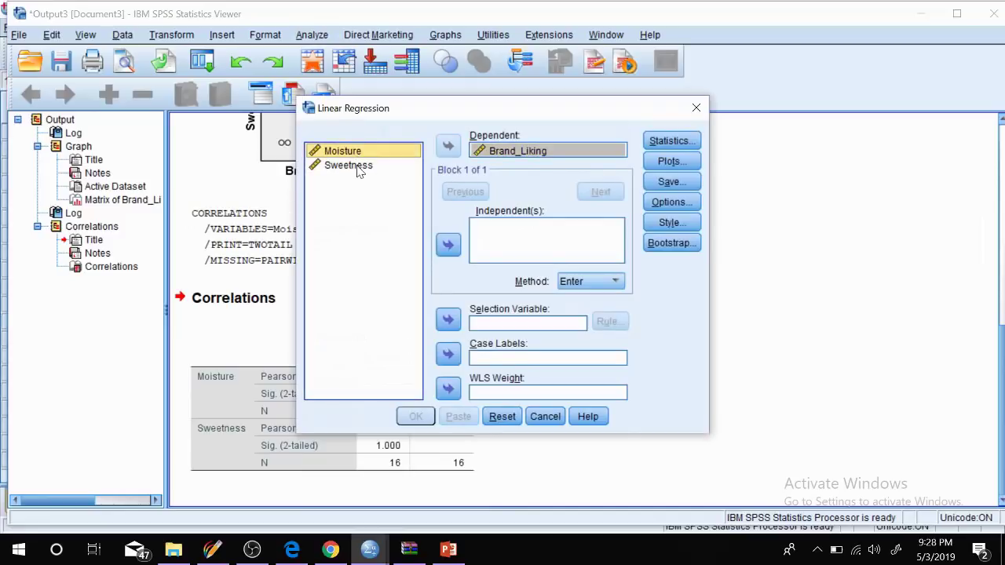
left_click(353, 168, "shift")
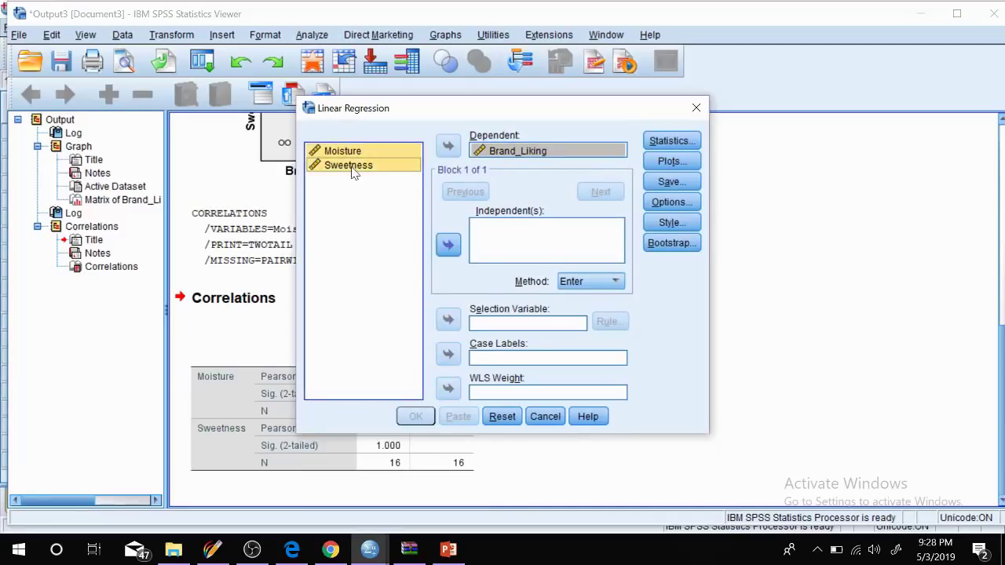
left_click(448, 245)
Step: Add collinearity diagnostics to the regression statistics, keeping estimates and model fit, and run the linear regression
left_click(661, 143)
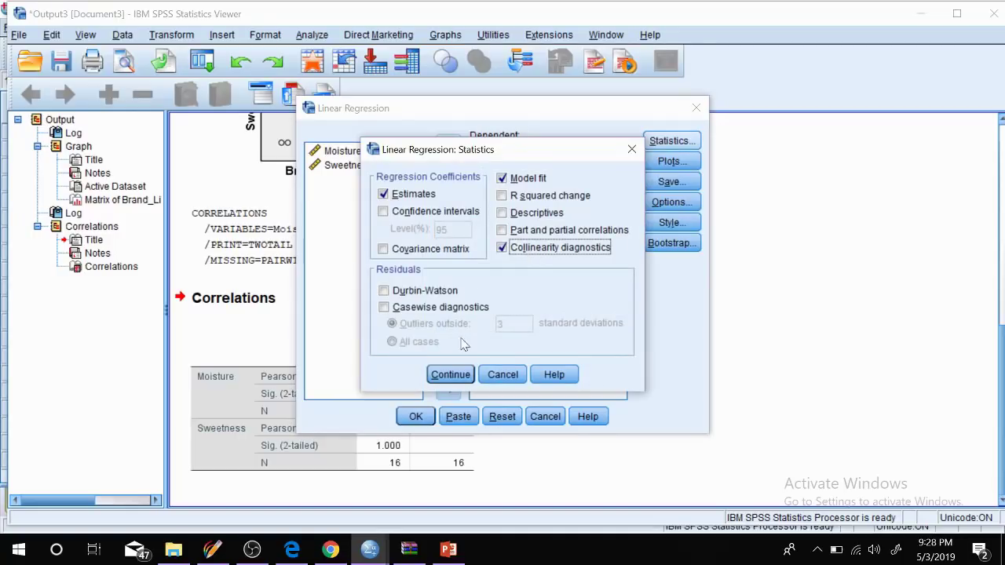
left_click(451, 375)
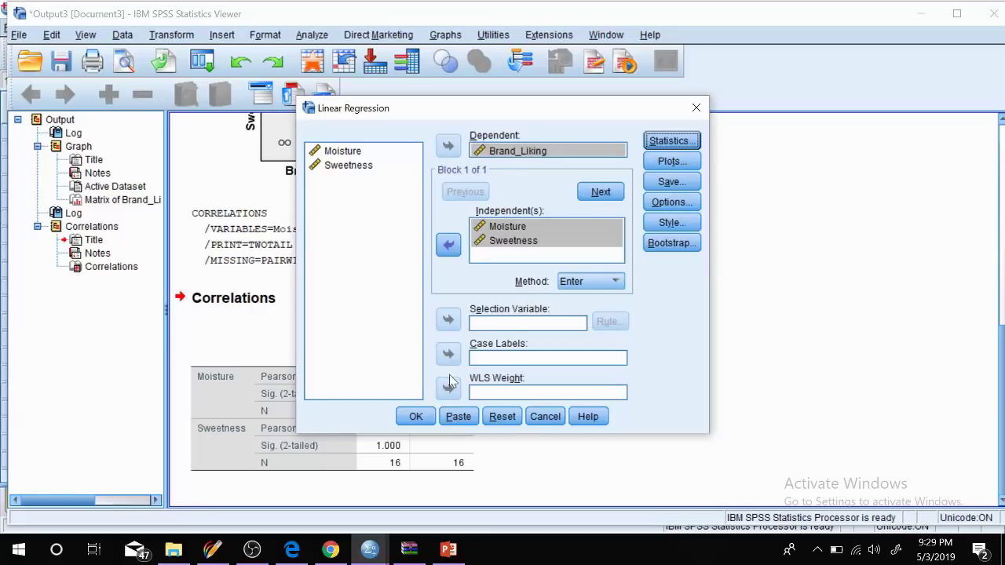
left_click(416, 417)
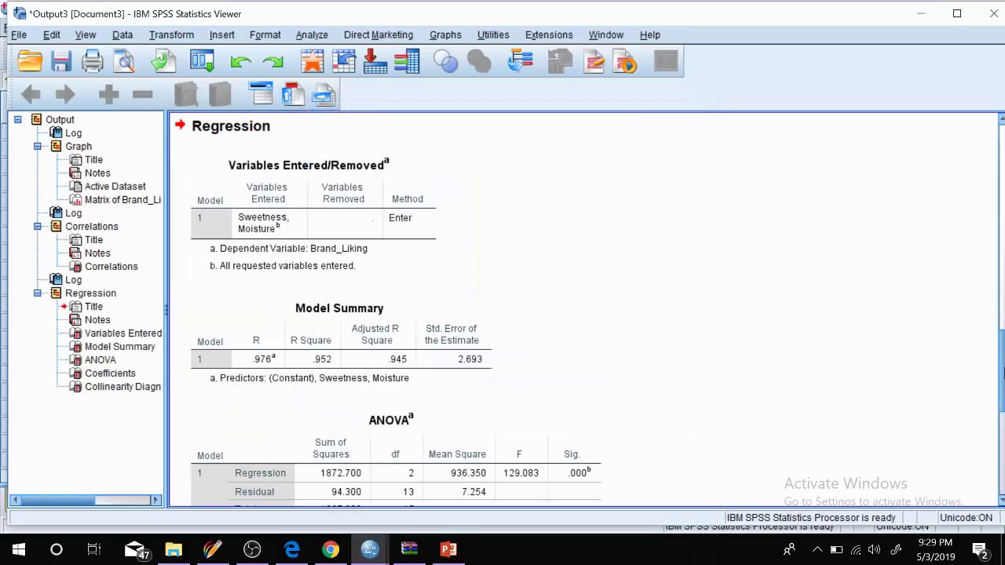
Step: Review the regression output through Collinearity Diagnostics, then switch to PenDrawer and place its reduced window beside the Coefficients table
scroll(1001, 369, "down", 1)
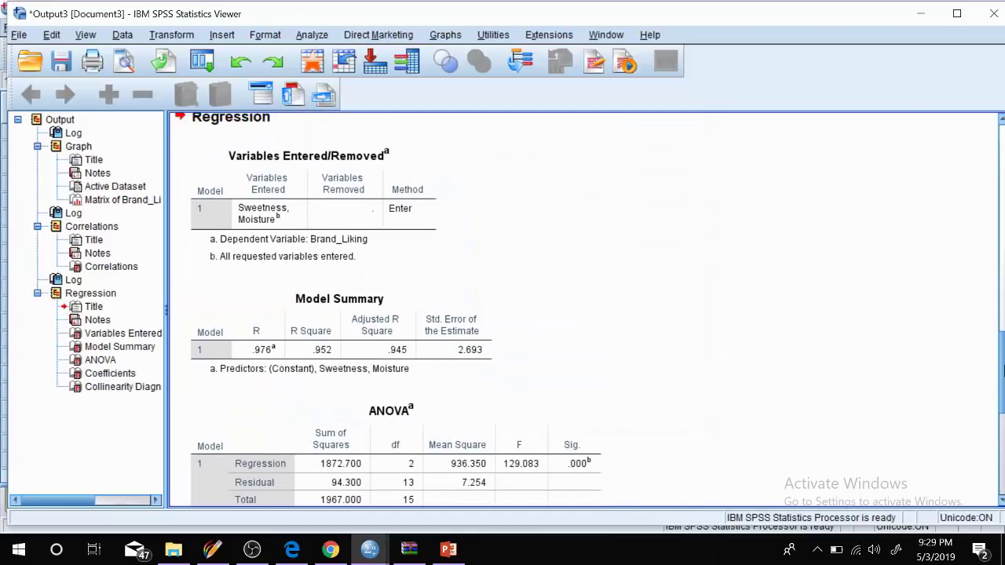
left_click(375, 189)
left_click_drag(1003, 391, 1003, 429)
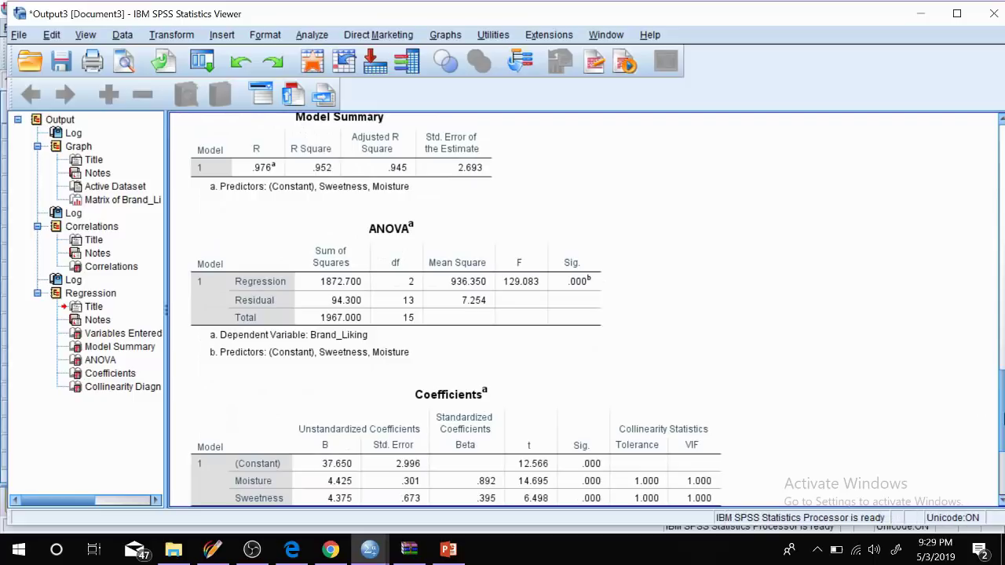
left_click_drag(1003, 426, 1003, 482)
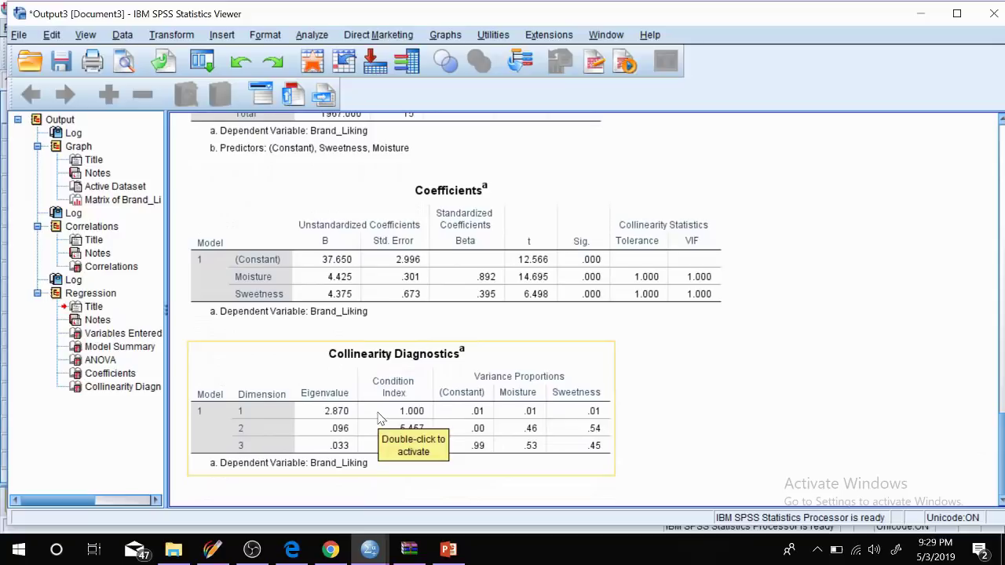
mouse_move(212, 549)
left_click(212, 454)
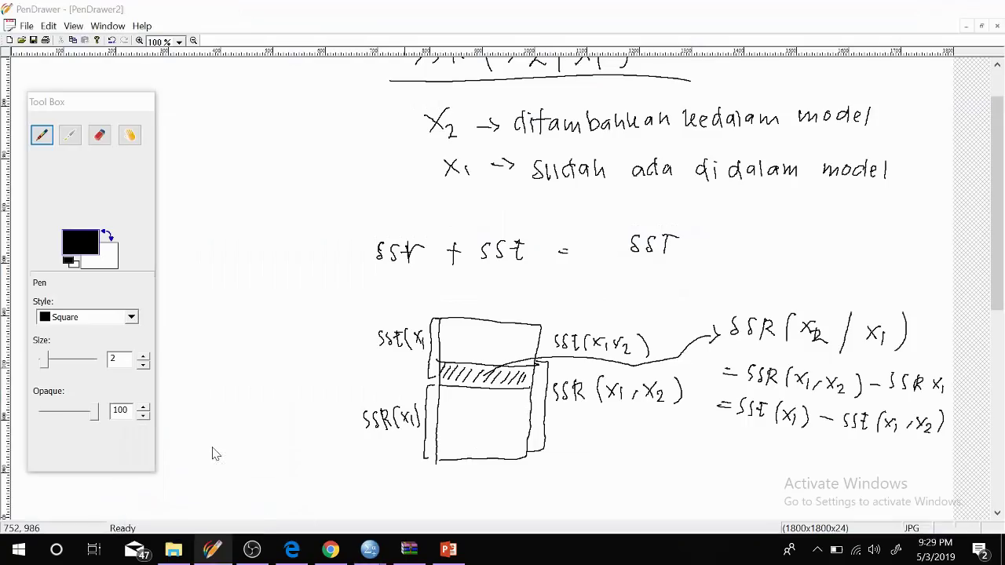
left_click(951, 8)
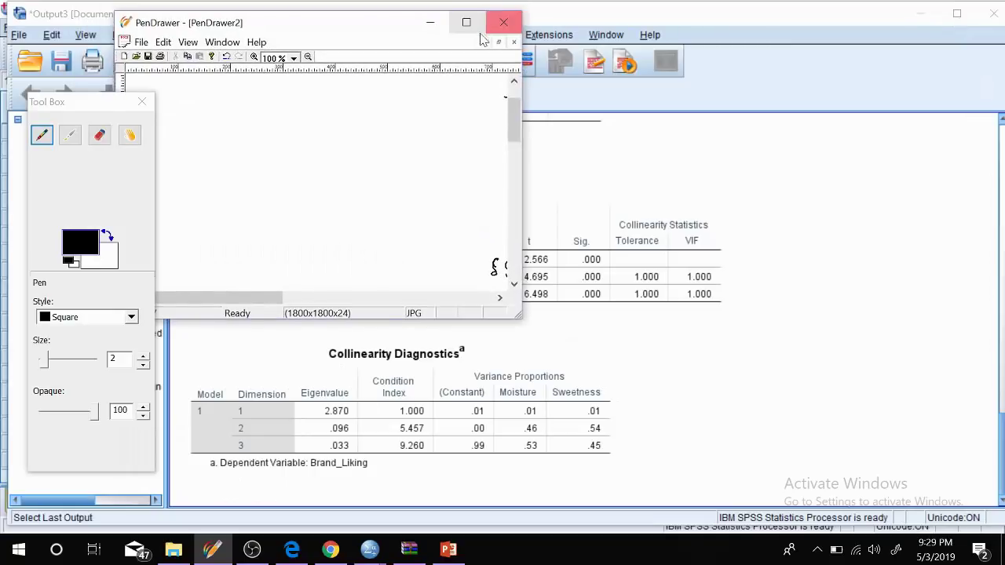
left_click_drag(364, 28, 798, 105)
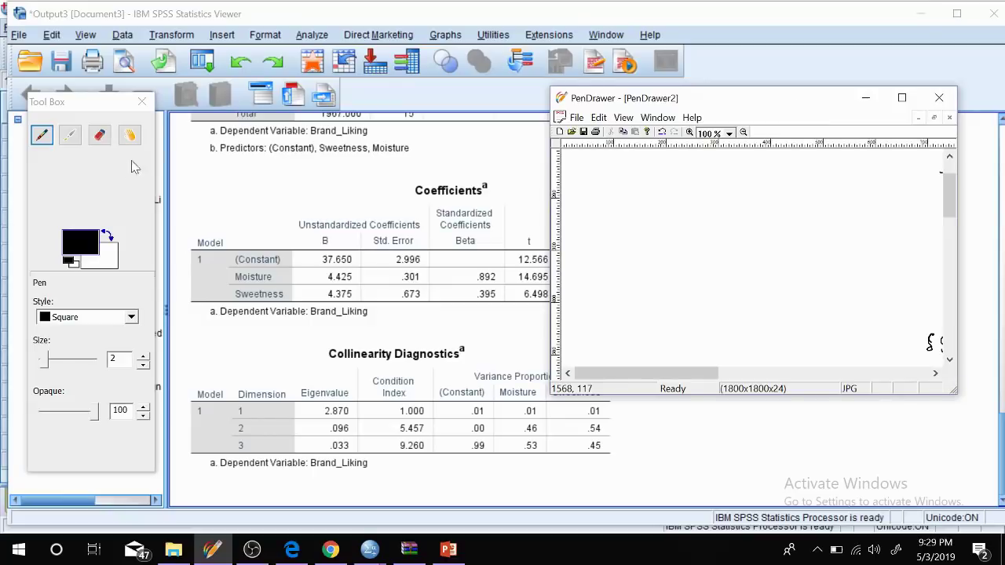
Step: Handwrite the fitted equation Ŷi = 37,650 + 4,425Xi1 + 4,375Xi2 on the PenDrawer canvas and underline its constant and Xi1 term
mouse_move(583, 171)
left_mouse_down()
mouse_move(627, 177)
mouse_move(618, 183)
mouse_move(623, 167)
mouse_move(622, 195)
mouse_move(645, 184)
left_mouse_up()
mouse_move(639, 190)
left_mouse_down()
mouse_move(664, 197)
mouse_move(676, 182)
mouse_move(659, 183)
mouse_move(666, 201)
mouse_move(677, 182)
mouse_move(700, 198)
mouse_move(732, 183)
mouse_move(759, 199)
left_mouse_up()
left_click_drag(753, 191, 782, 194)
mouse_move(780, 183)
left_mouse_down()
mouse_move(813, 187)
mouse_move(804, 195)
mouse_move(837, 190)
mouse_move(846, 202)
mouse_move(855, 190)
mouse_move(852, 203)
mouse_move(934, 209)
left_mouse_up()
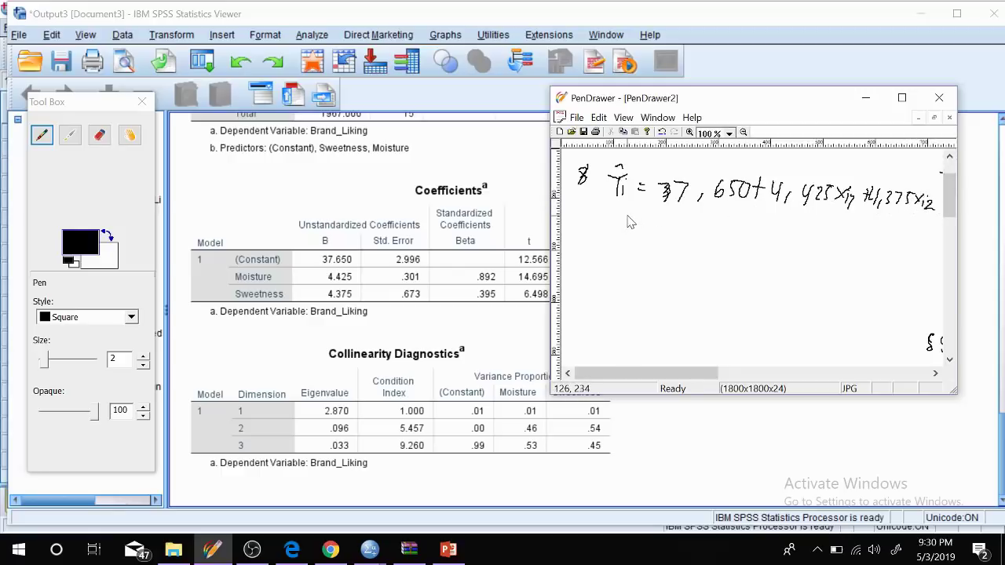
left_click_drag(653, 214, 751, 219)
left_click_drag(766, 212, 829, 220)
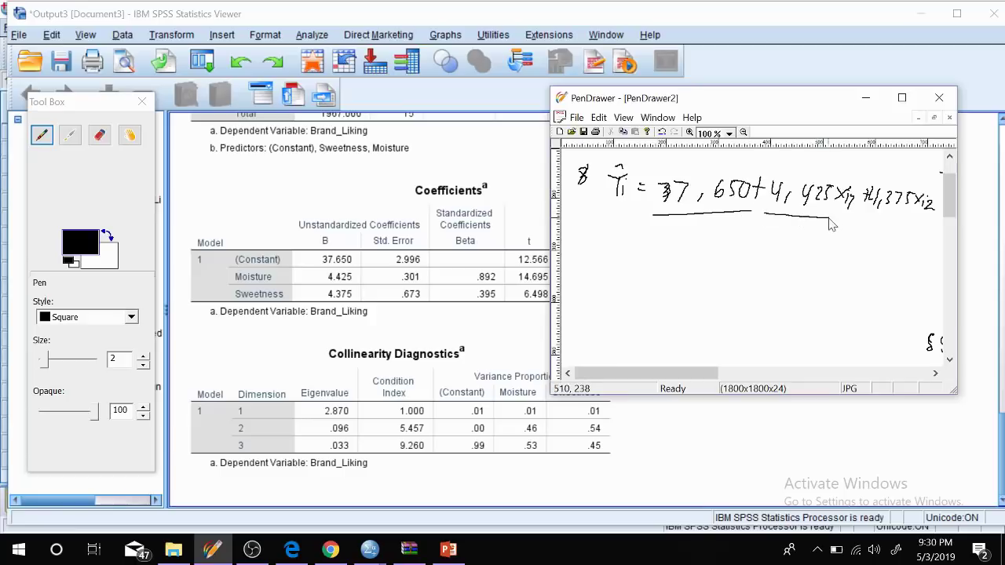